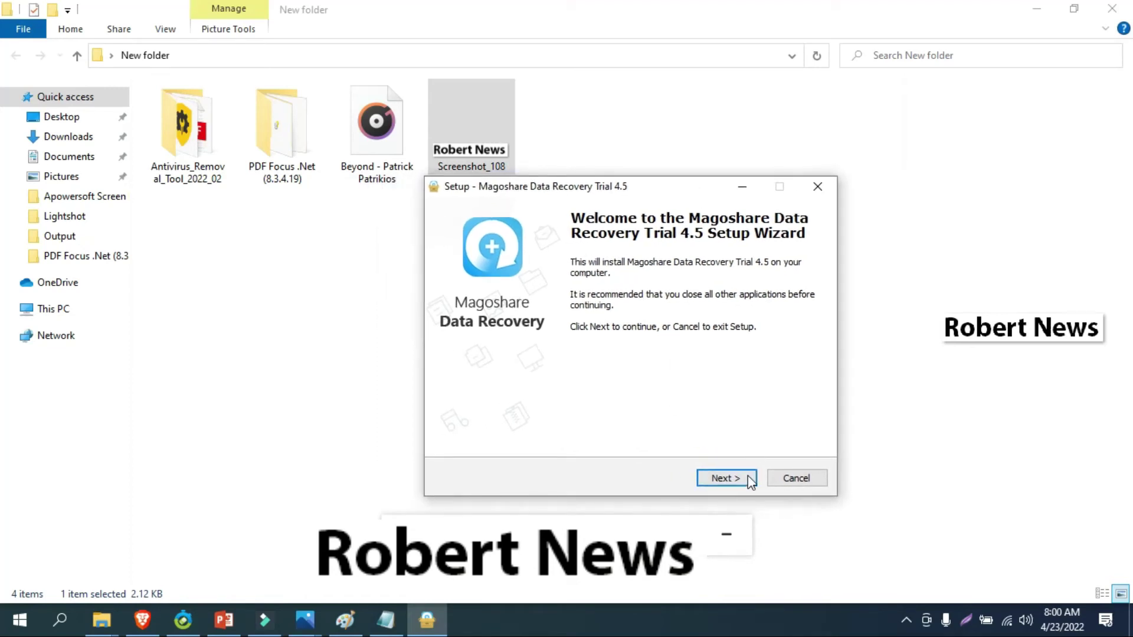
- Install Magoshare Data Recovery Trial 4.5 with default settings and launch it
{"action": "left_click", "coordinate": [748, 479]}
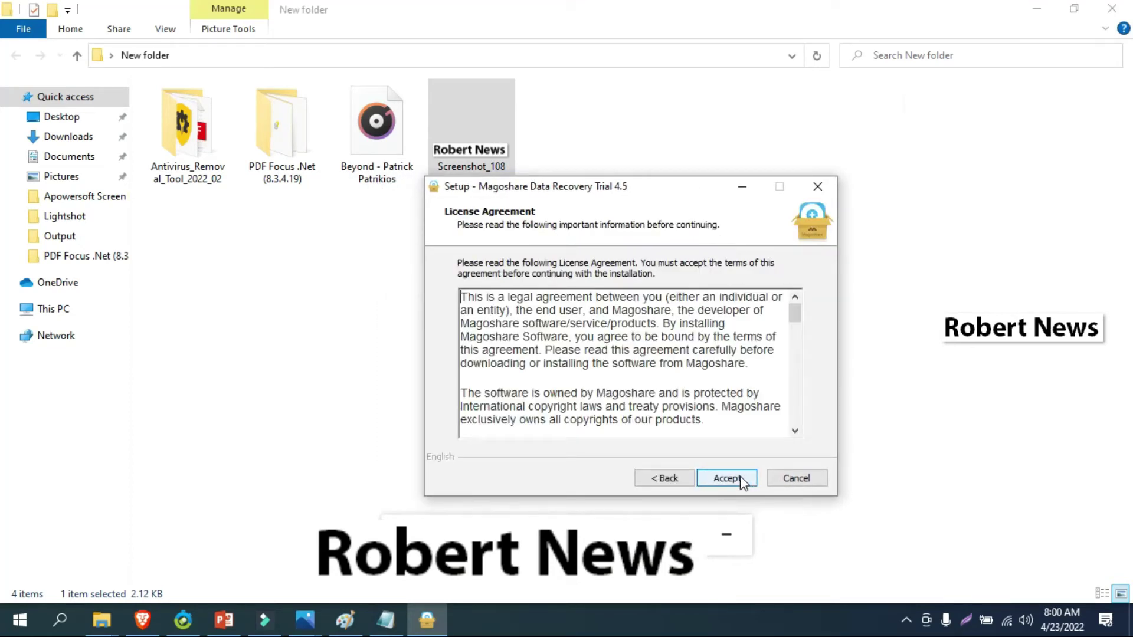
{"action": "left_click", "coordinate": [726, 478]}
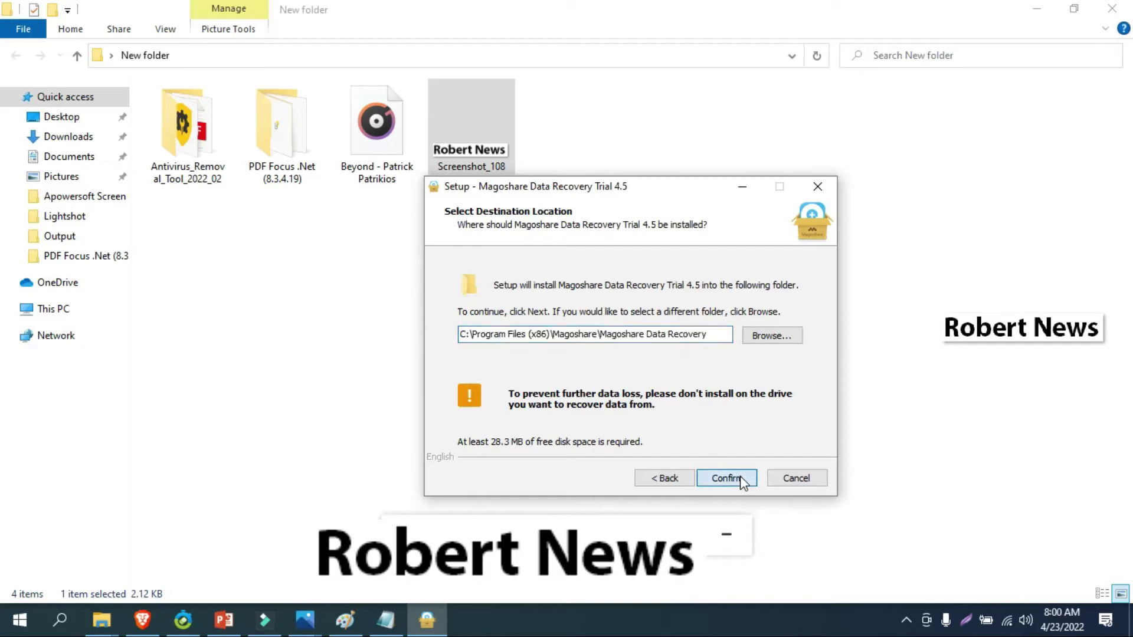
{"action": "left_click", "coordinate": [726, 478]}
{"action": "left_click", "coordinate": [740, 480]}
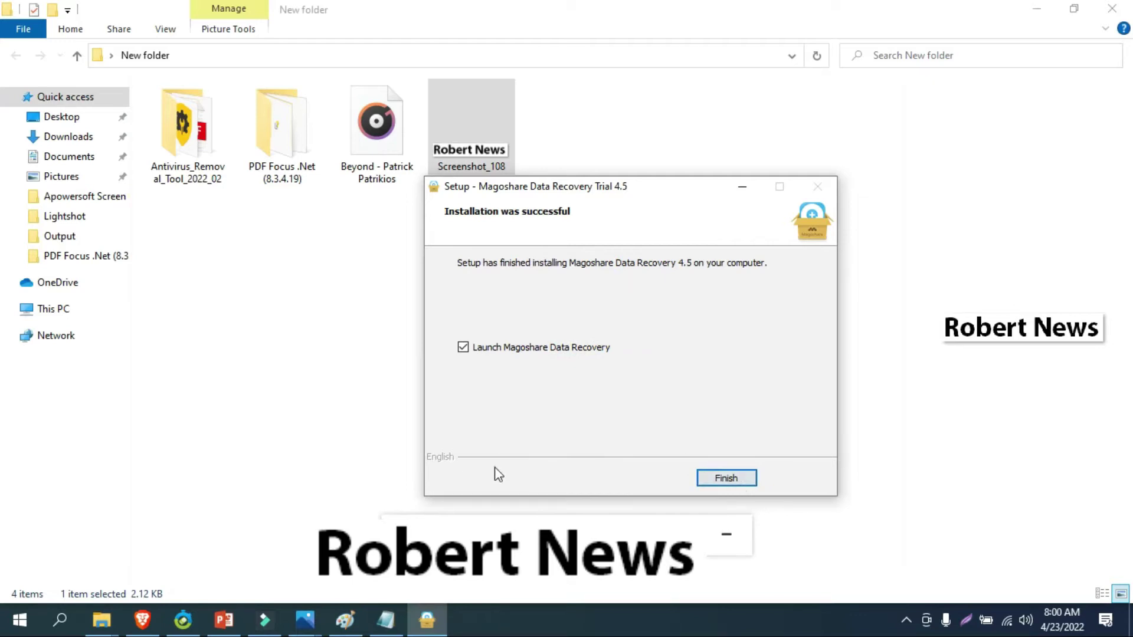
{"action": "left_click", "coordinate": [708, 477]}
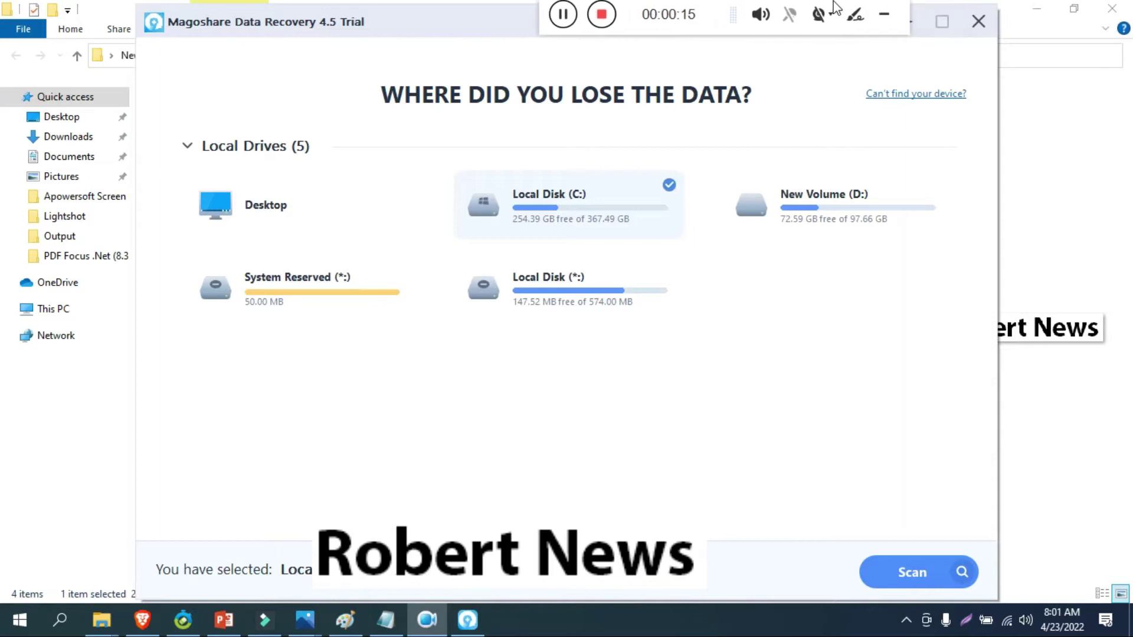
- Pick the Desktop as the scan location and start scanning it
{"action": "left_click", "coordinate": [222, 229]}
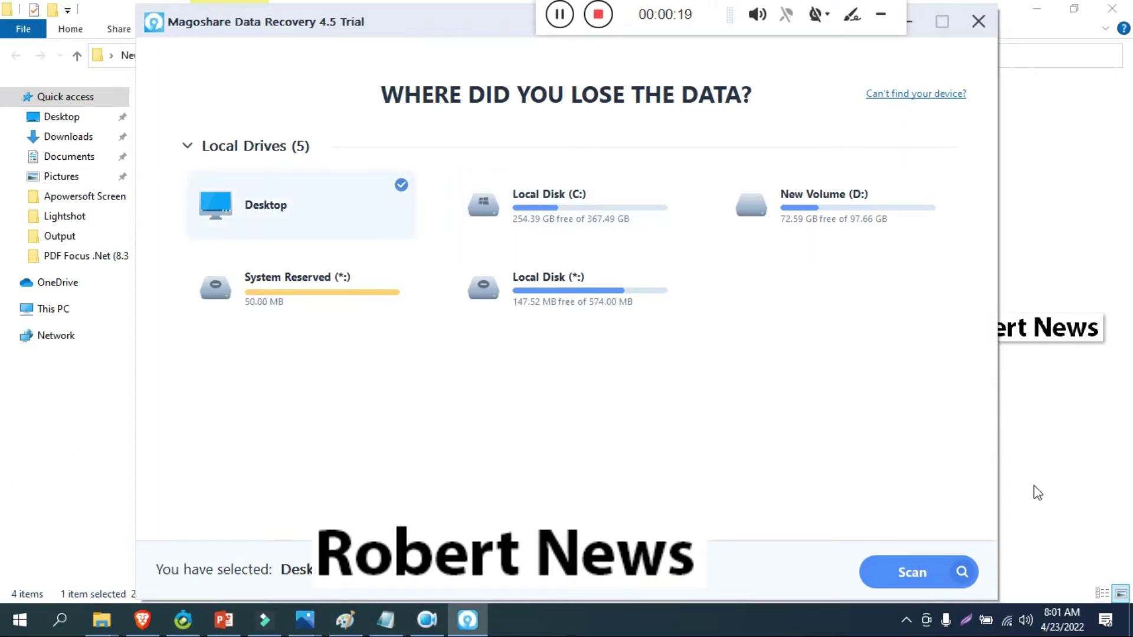
{"action": "left_click", "coordinate": [609, 190]}
{"action": "left_click", "coordinate": [801, 217]}
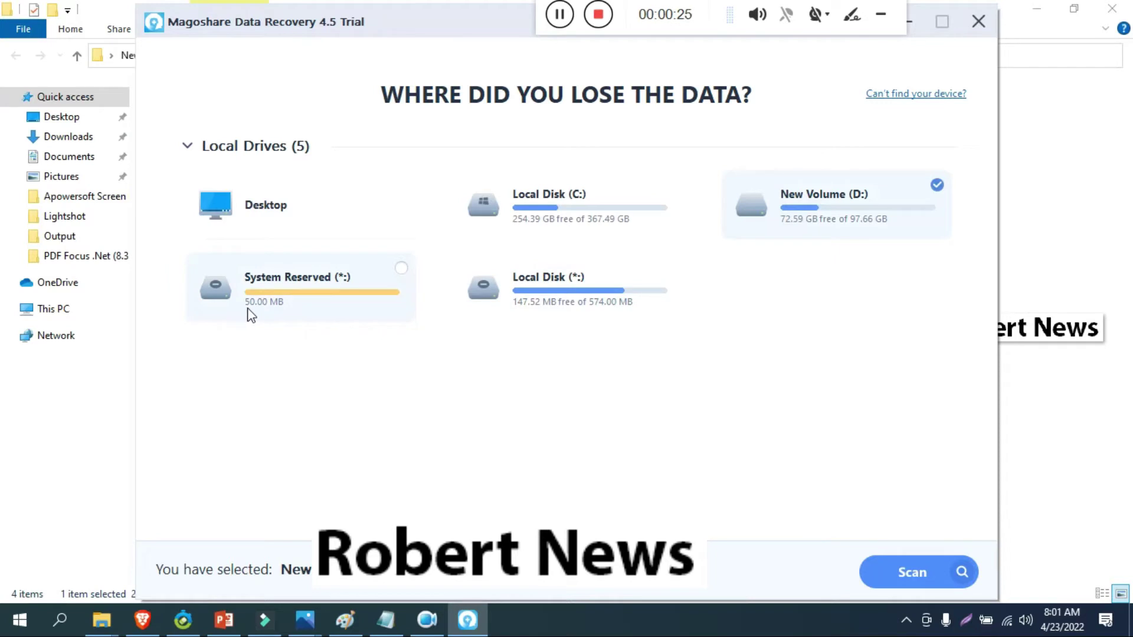
{"action": "left_click", "coordinate": [264, 214]}
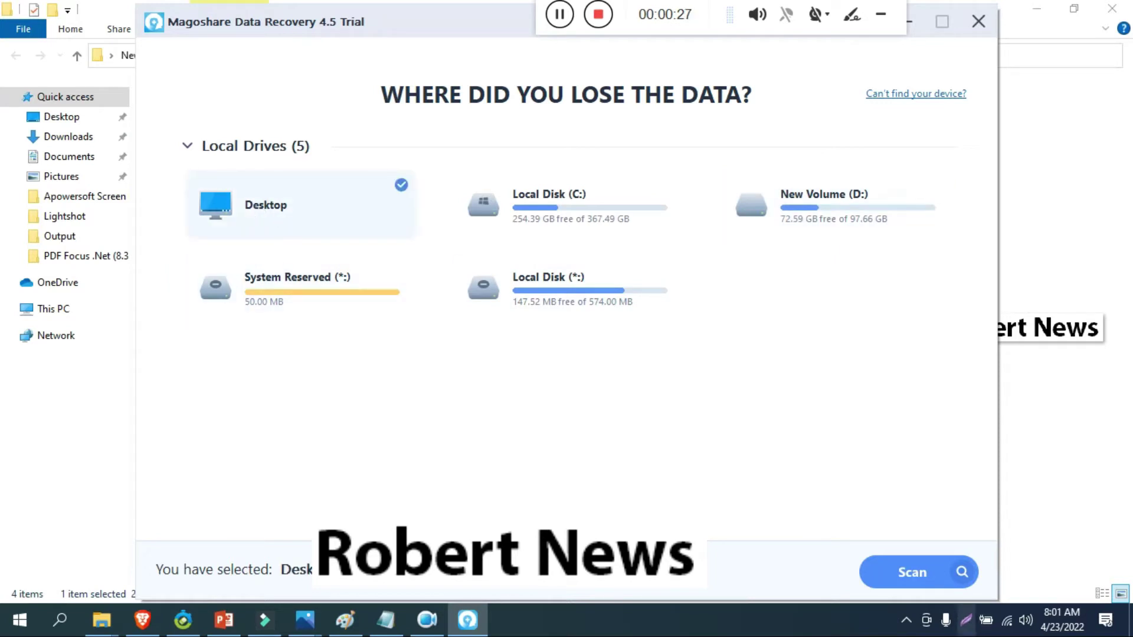
{"action": "left_click", "coordinate": [861, 570]}
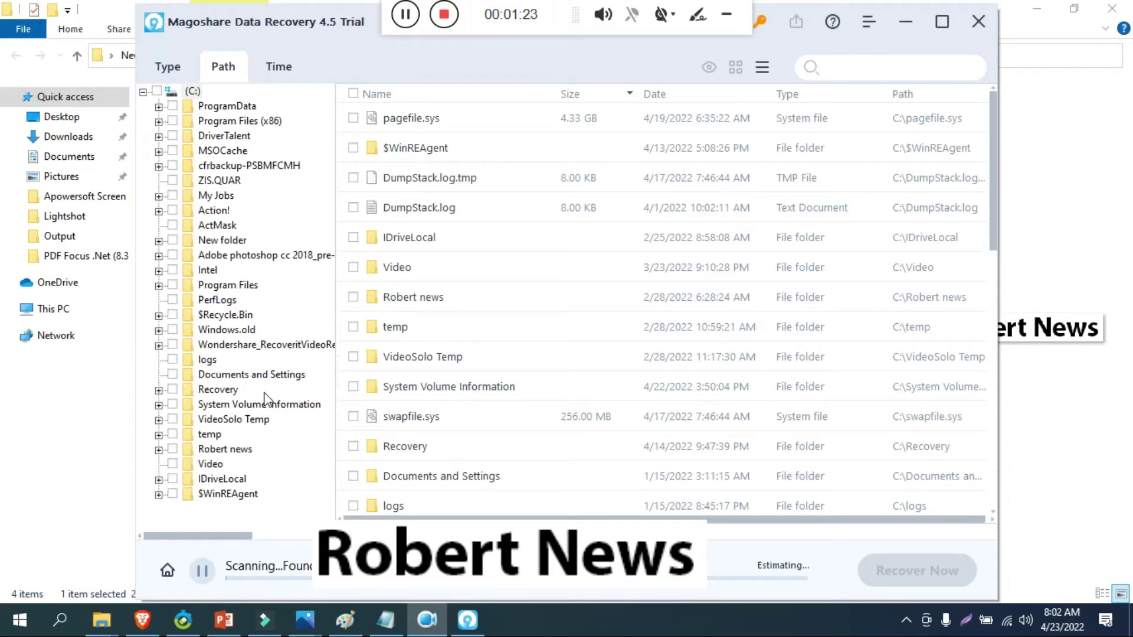
{"action": "left_click", "coordinate": [143, 92]}
{"action": "left_click", "coordinate": [142, 92]}
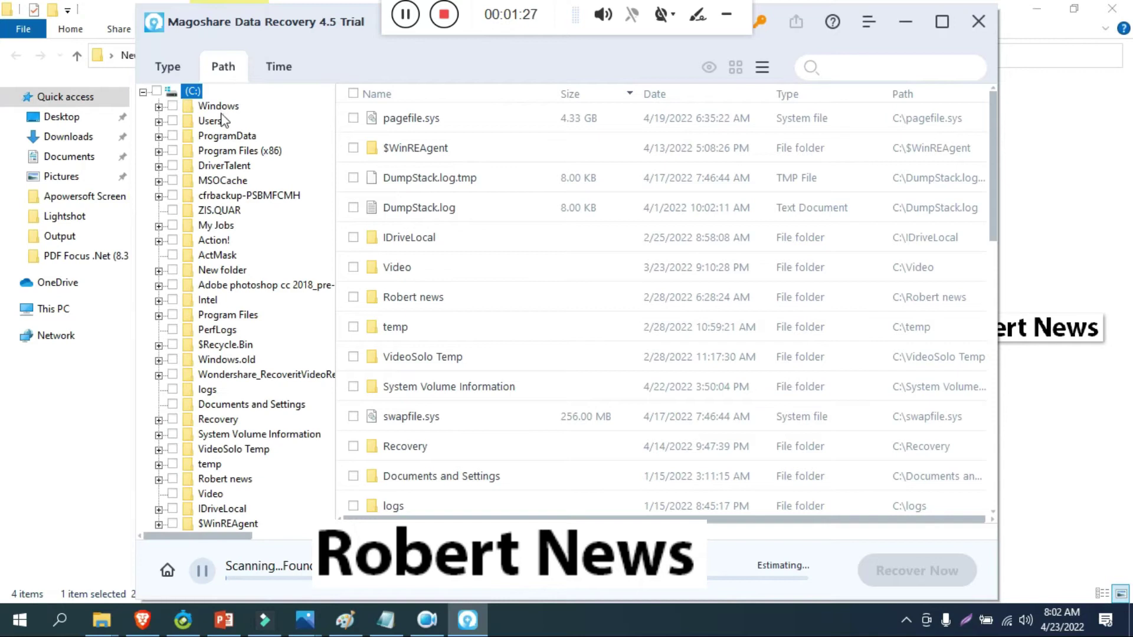
{"action": "scroll", "coordinate": [252, 218], "scroll_direction": "right", "scroll_amount": 2}
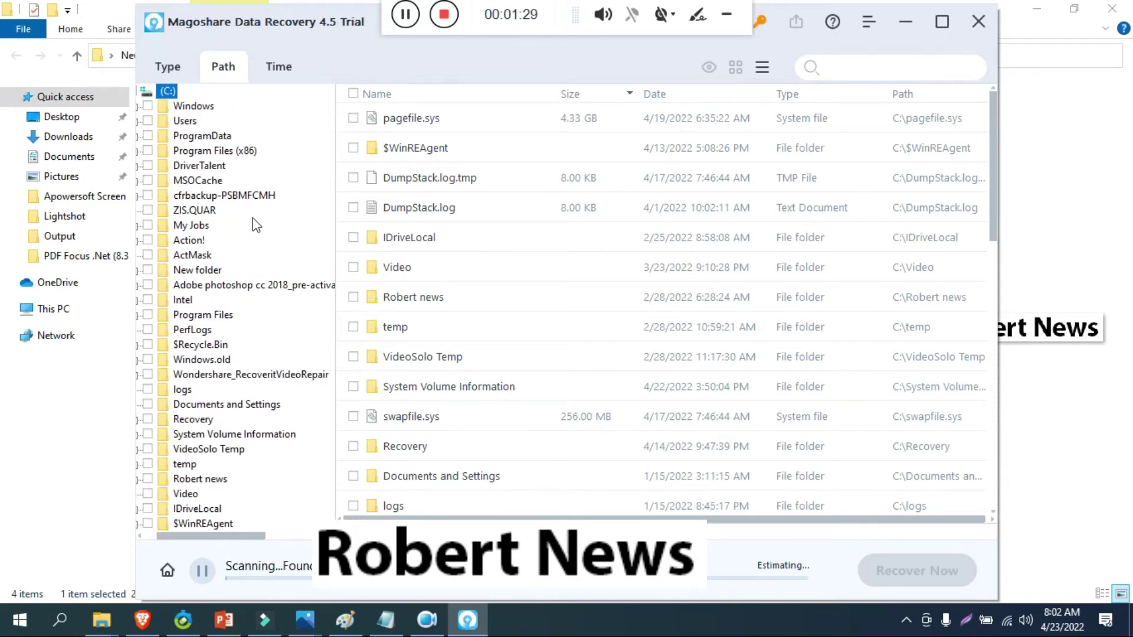
{"action": "scroll", "coordinate": [253, 217], "scroll_direction": "left", "scroll_amount": 2}
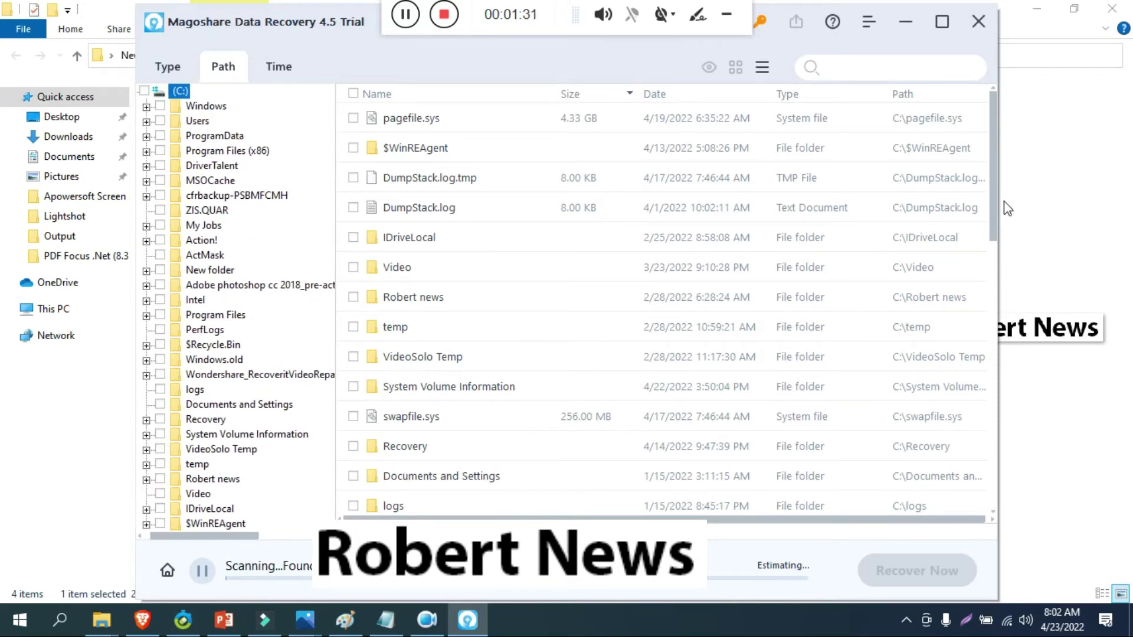
{"action": "scroll", "coordinate": [991, 222], "scroll_direction": "down", "scroll_amount": 1}
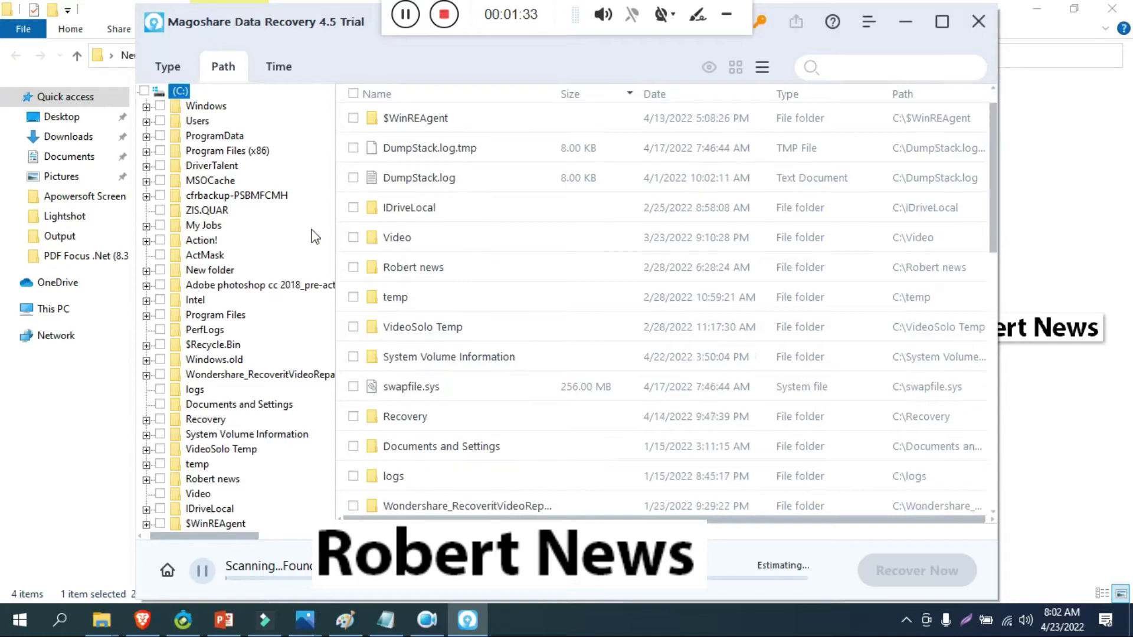
{"action": "left_click", "coordinate": [405, 236]}
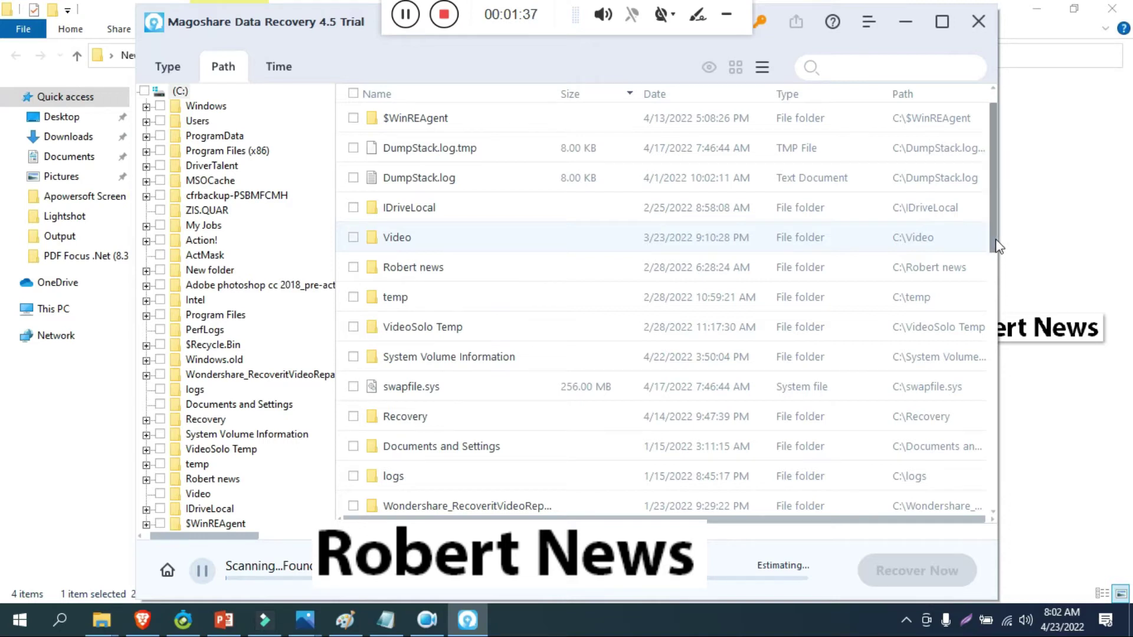
{"action": "scroll", "coordinate": [996, 239], "scroll_direction": "down", "scroll_amount": 1}
{"action": "mouse_move", "coordinate": [1000, 255]}
{"action": "left_mouse_down"}
{"action": "mouse_move", "coordinate": [1028, 519]}
{"action": "mouse_move", "coordinate": [996, 399]}
{"action": "mouse_move", "coordinate": [987, 275]}
{"action": "mouse_move", "coordinate": [999, 237]}
{"action": "left_mouse_up"}
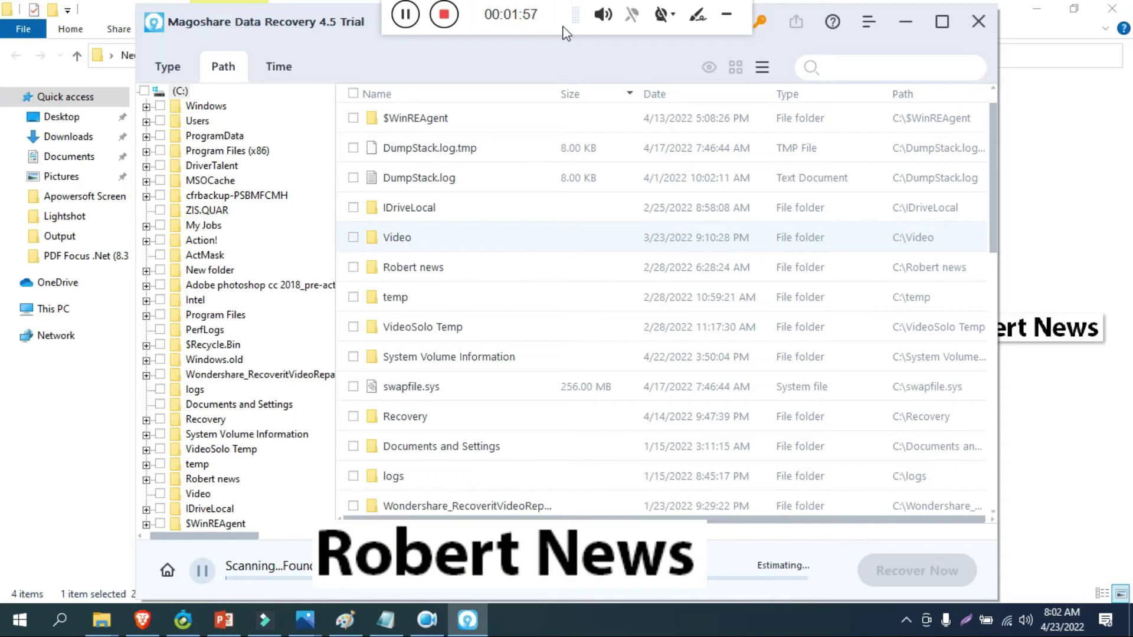
- Group the results by type and expand Images to list formats like jpg and png
{"action": "left_click", "coordinate": [407, 13]}
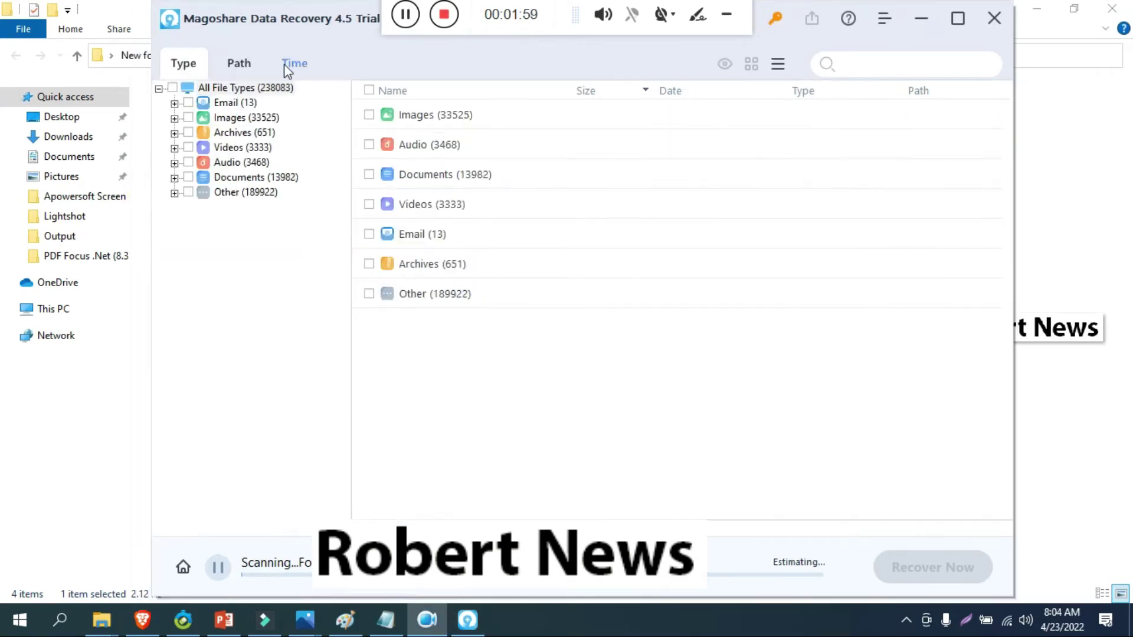
{"action": "left_click", "coordinate": [239, 63]}
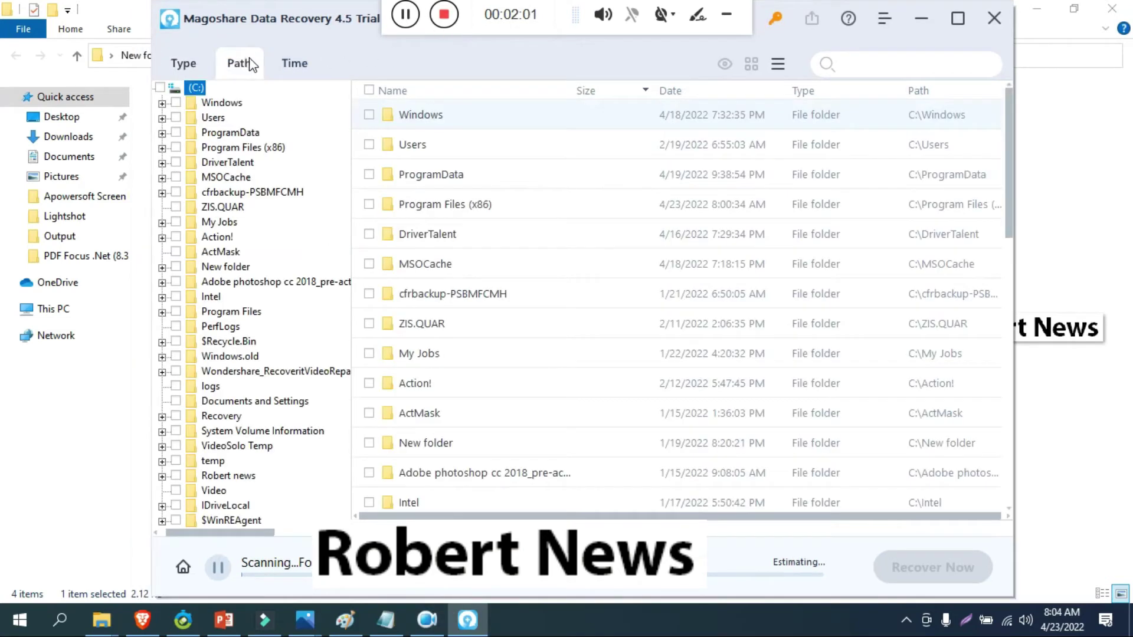
{"action": "left_click", "coordinate": [289, 62]}
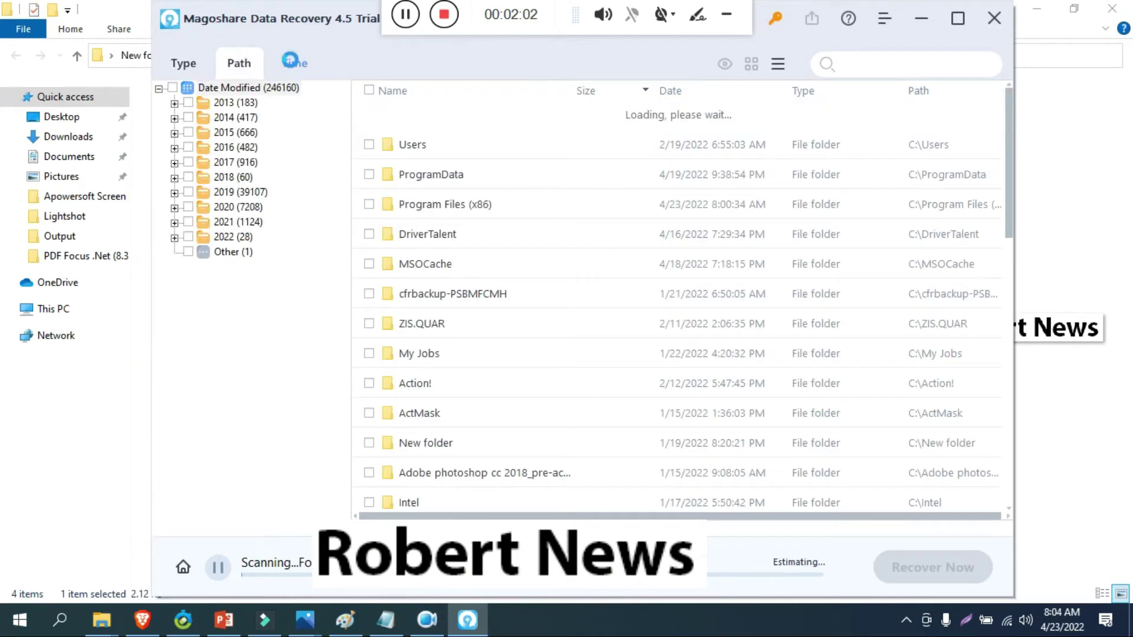
{"action": "left_click", "coordinate": [193, 60]}
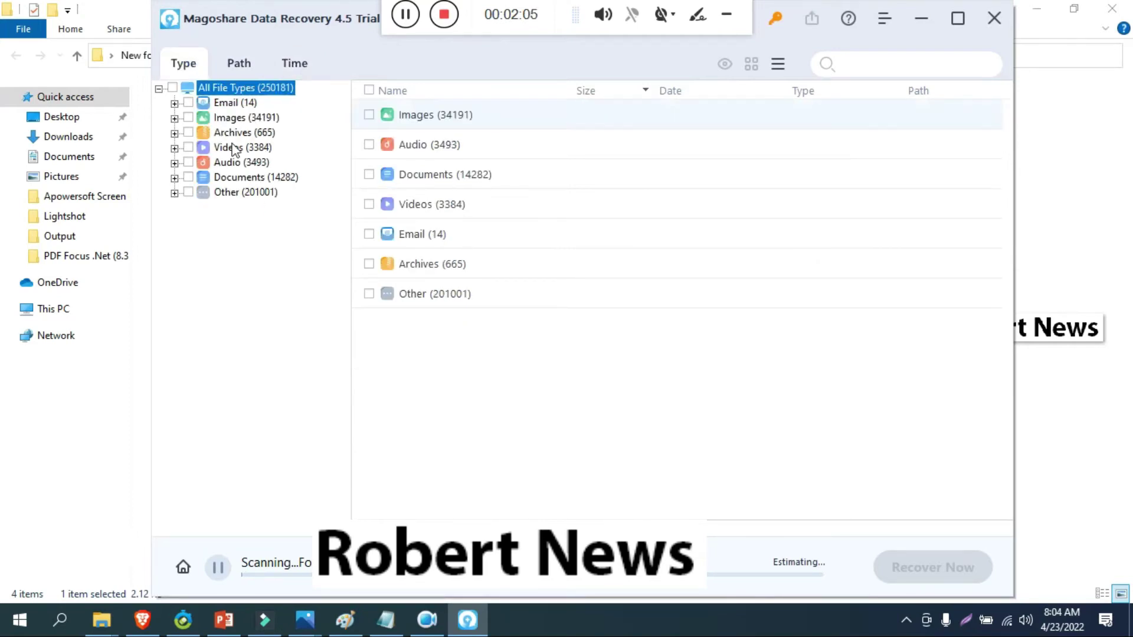
{"action": "left_click", "coordinate": [175, 119]}
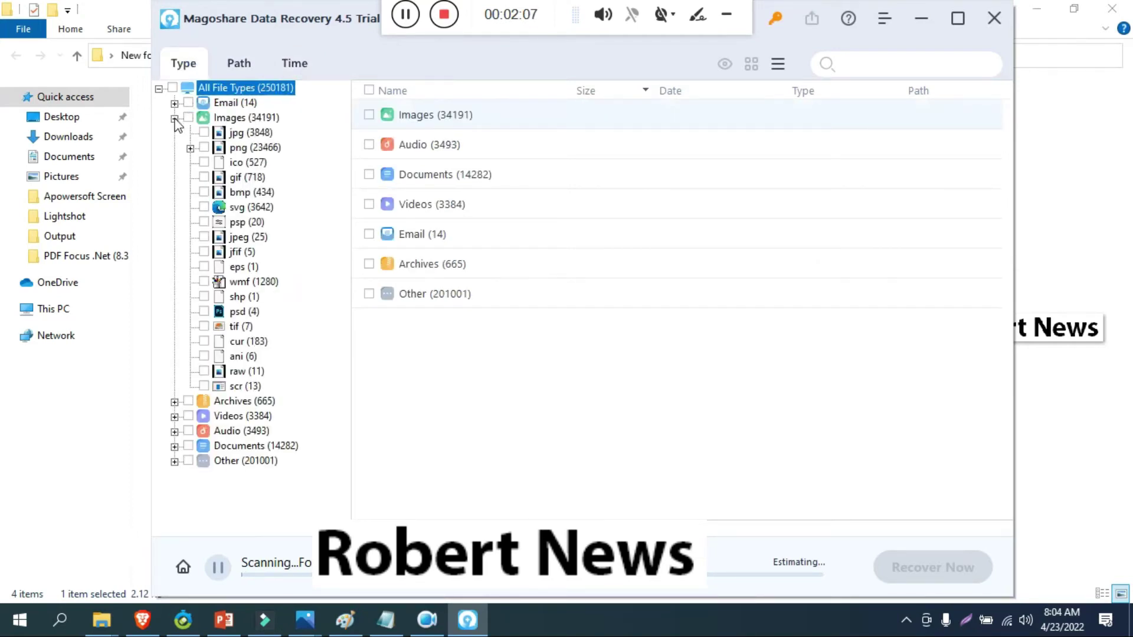
{"action": "left_click", "coordinate": [247, 118]}
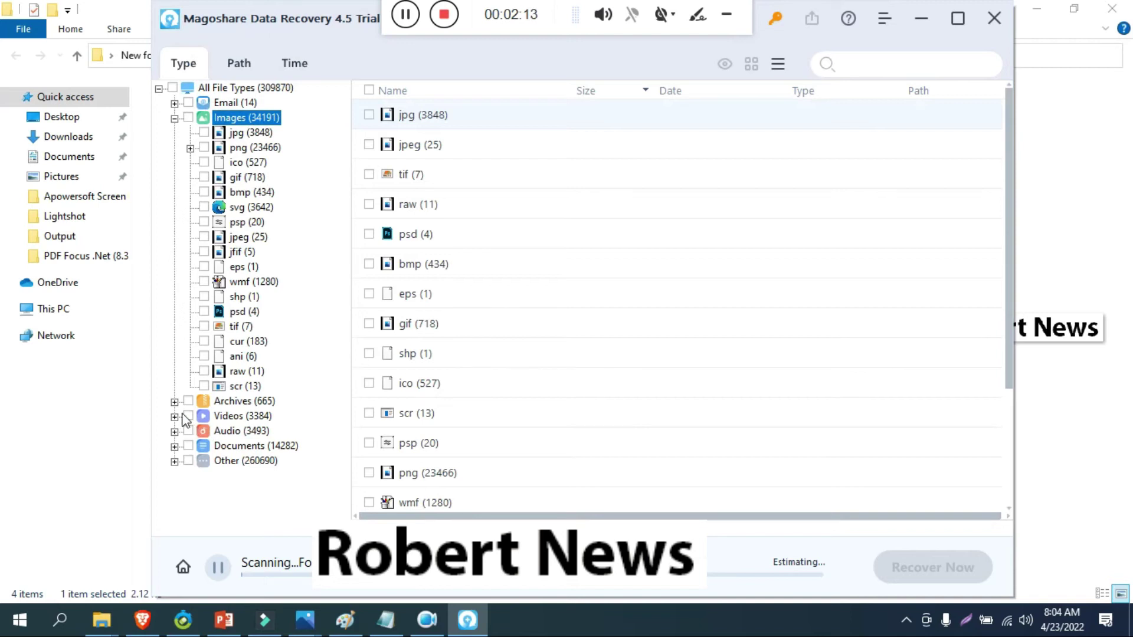
- Expand Videos and view the found mp4, dat, avi and webm files
{"action": "left_click", "coordinate": [176, 119]}
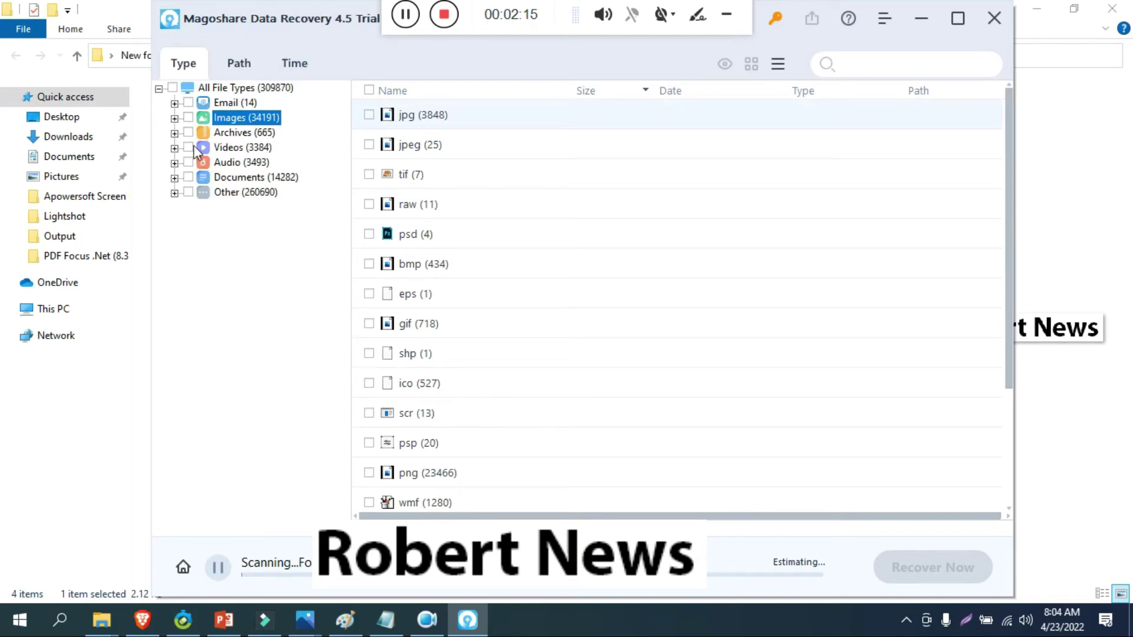
{"action": "left_click", "coordinate": [174, 148]}
{"action": "left_click", "coordinate": [242, 163]}
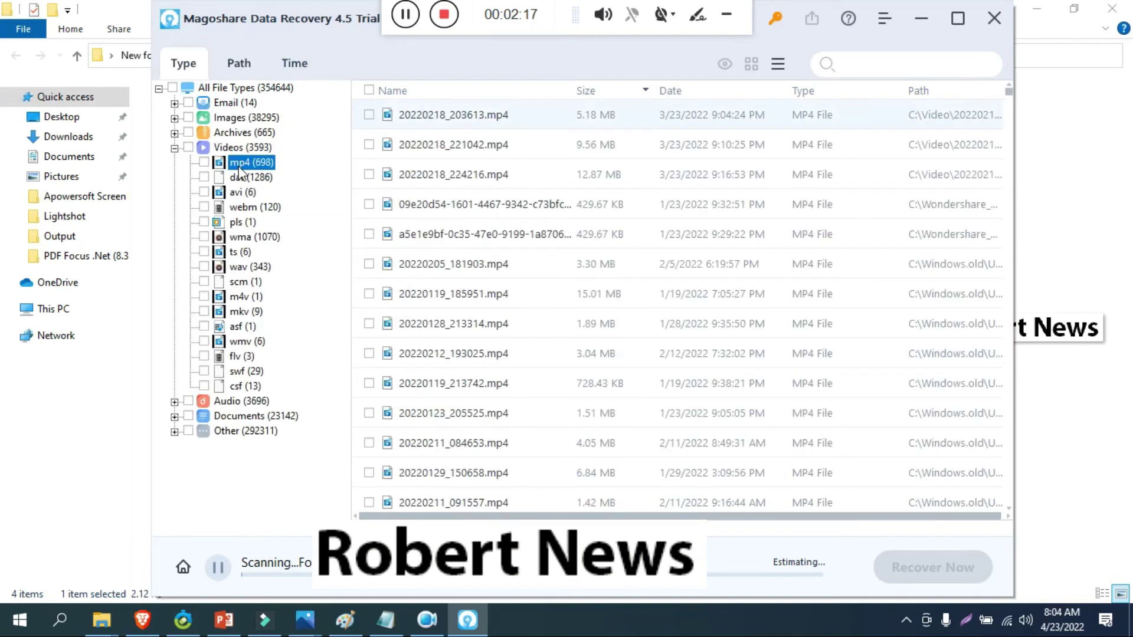
{"action": "left_click", "coordinate": [242, 177]}
{"action": "left_click", "coordinate": [243, 192]}
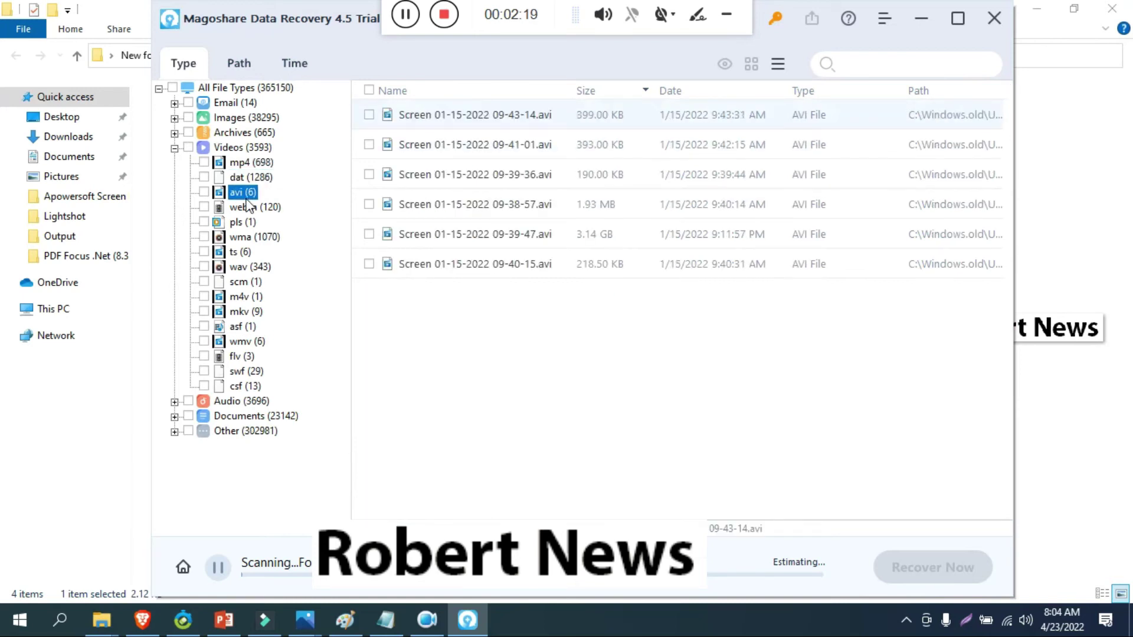
{"action": "left_click", "coordinate": [246, 206]}
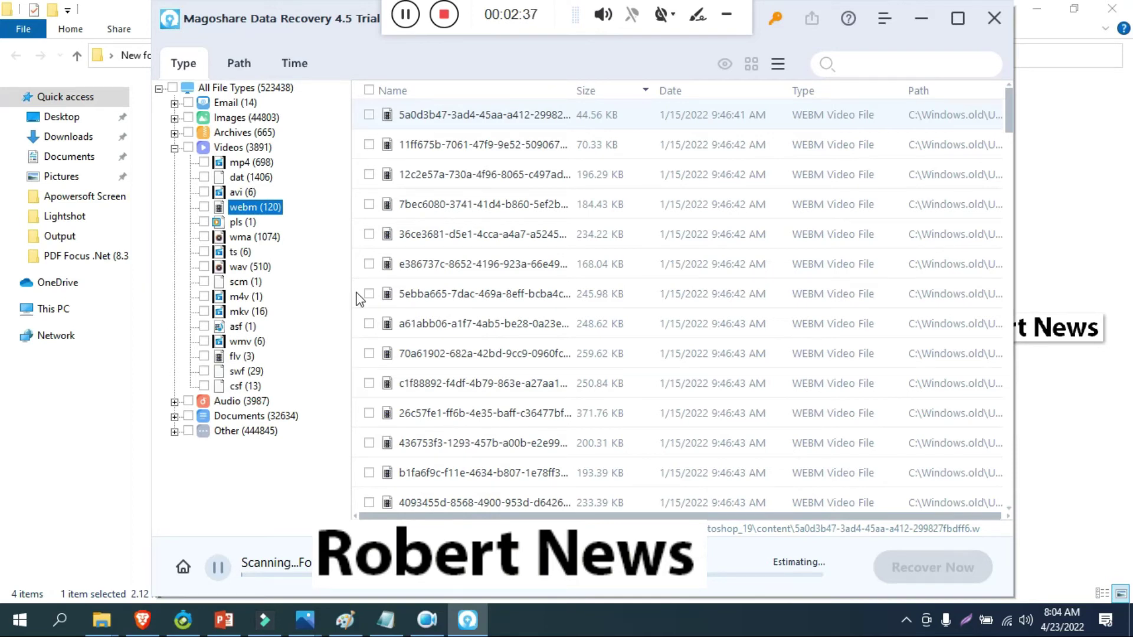
- Collapse Videos and list the Audio formats such as m4a, mp3 and wma
{"action": "left_click", "coordinate": [174, 147]}
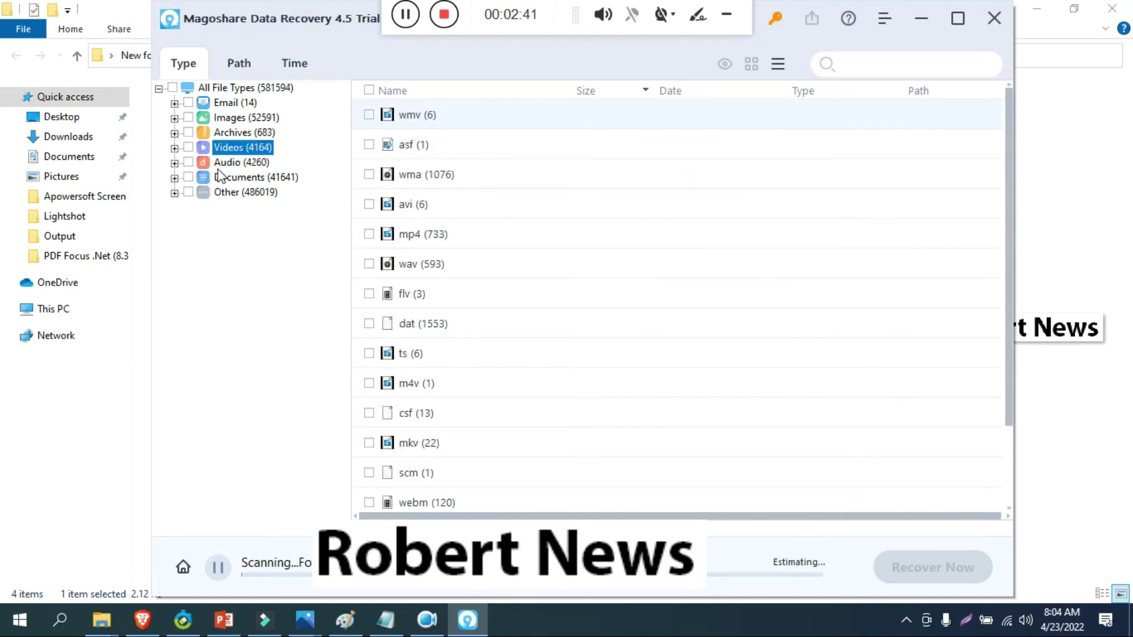
{"action": "left_click", "coordinate": [175, 163]}
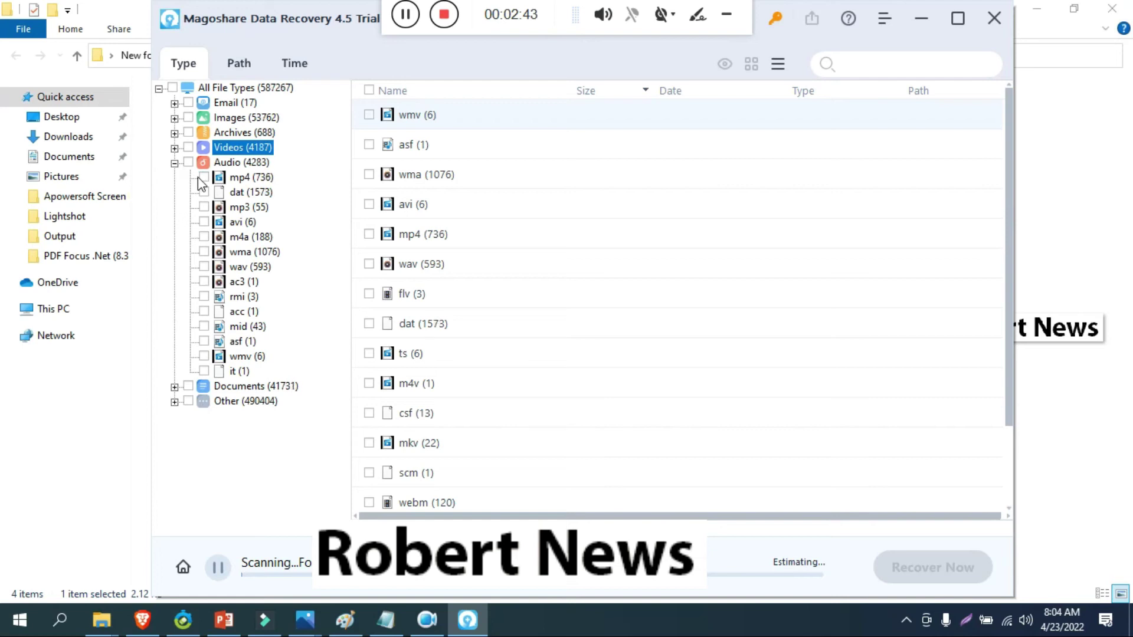
{"action": "left_click", "coordinate": [227, 167]}
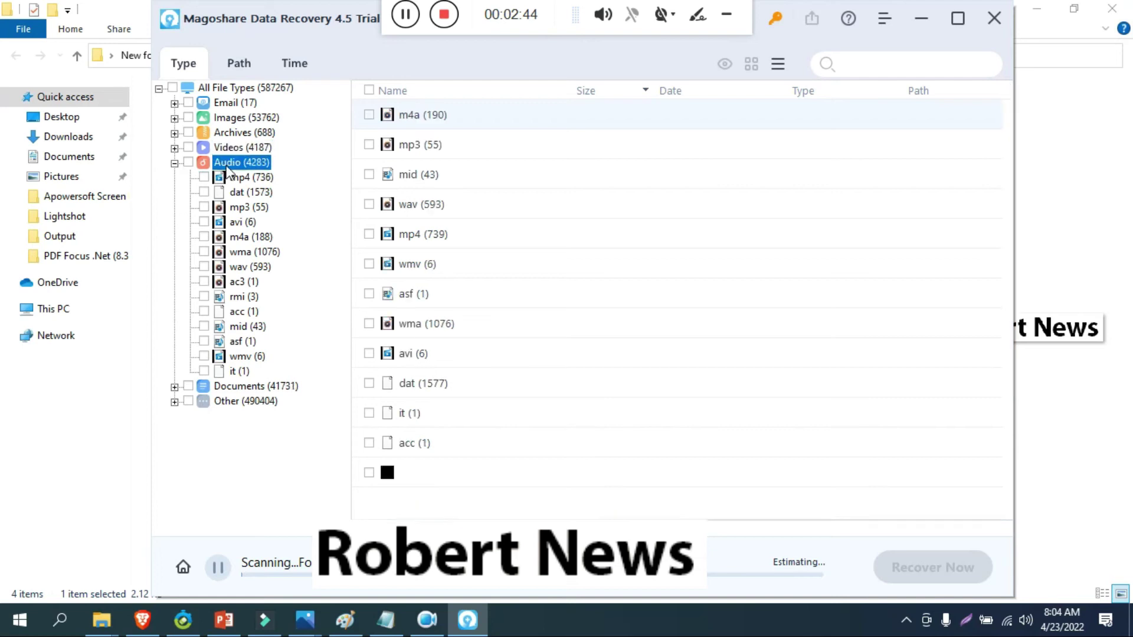
{"action": "left_click", "coordinate": [175, 164]}
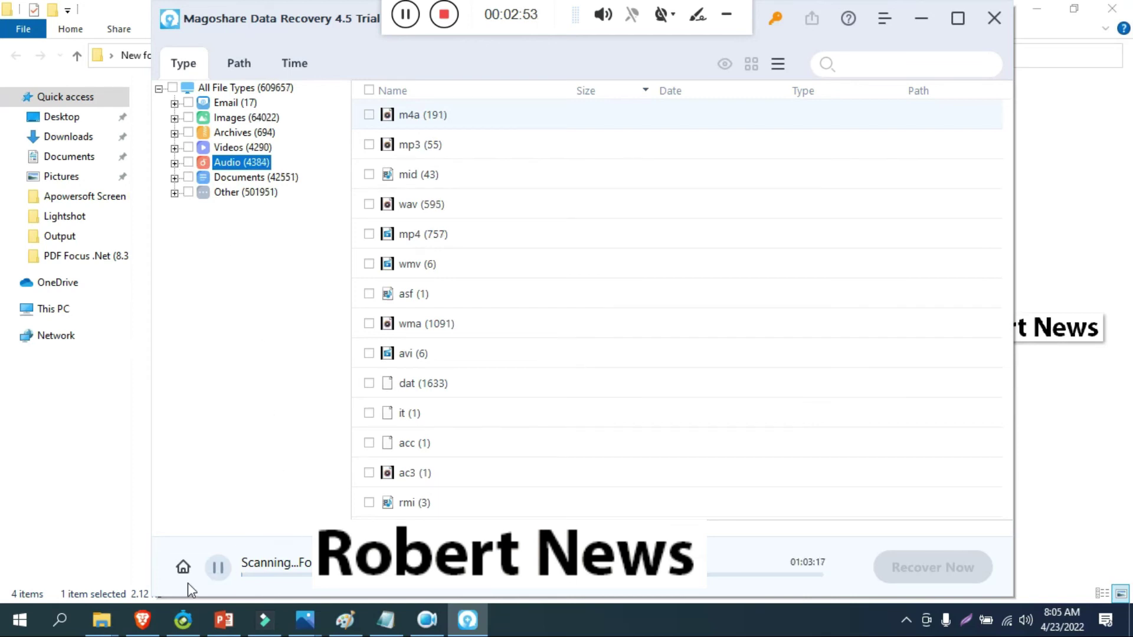
- Pause the scan, then leave only the mp4 (757) video type checked
{"action": "left_click", "coordinate": [225, 569]}
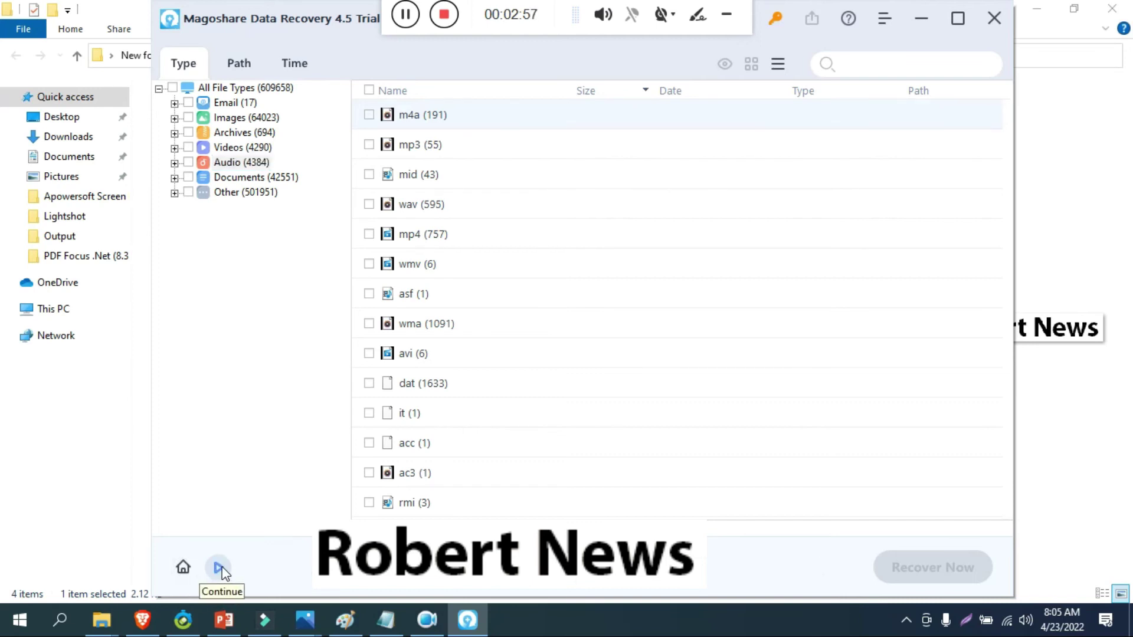
{"action": "left_click", "coordinate": [175, 104]}
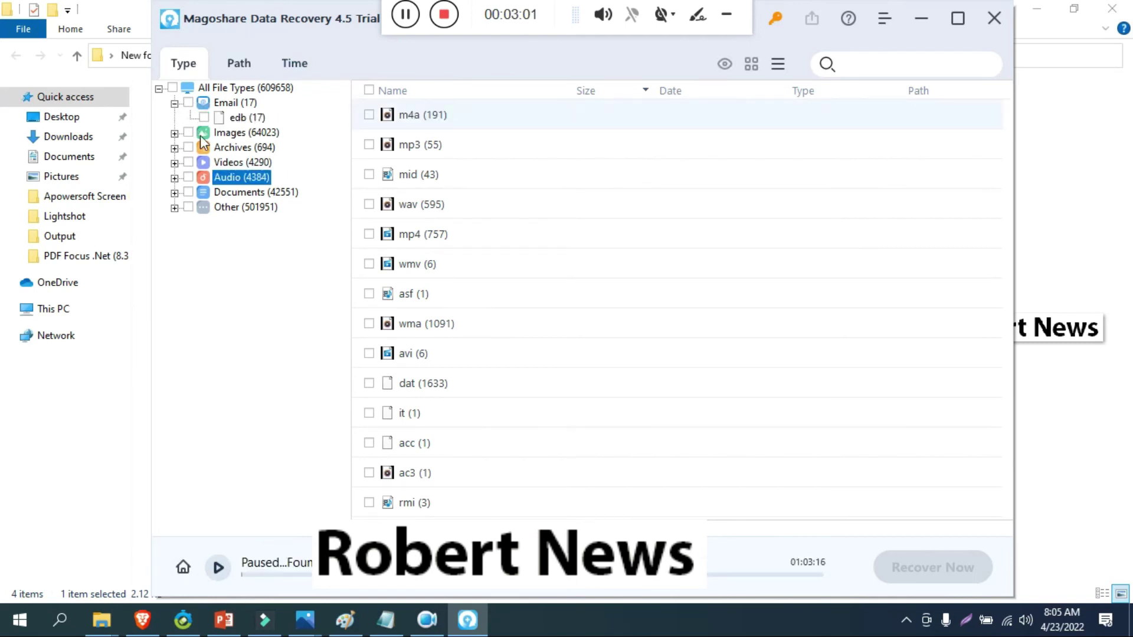
{"action": "left_click", "coordinate": [190, 164]}
{"action": "left_click", "coordinate": [175, 163]}
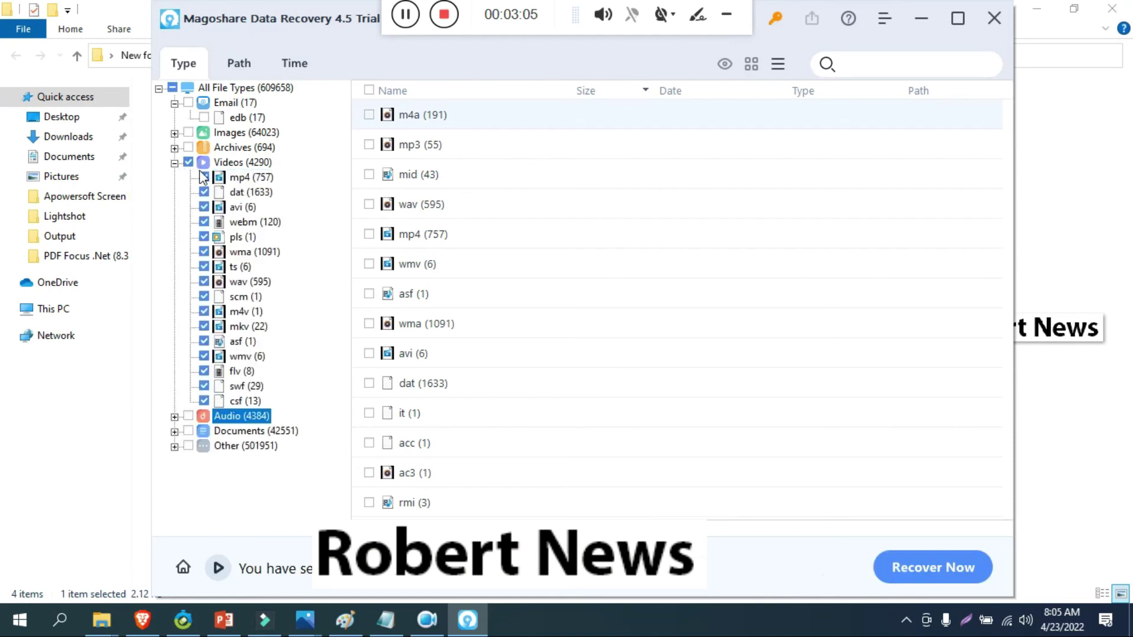
{"action": "left_click", "coordinate": [188, 163]}
{"action": "left_click", "coordinate": [204, 177]}
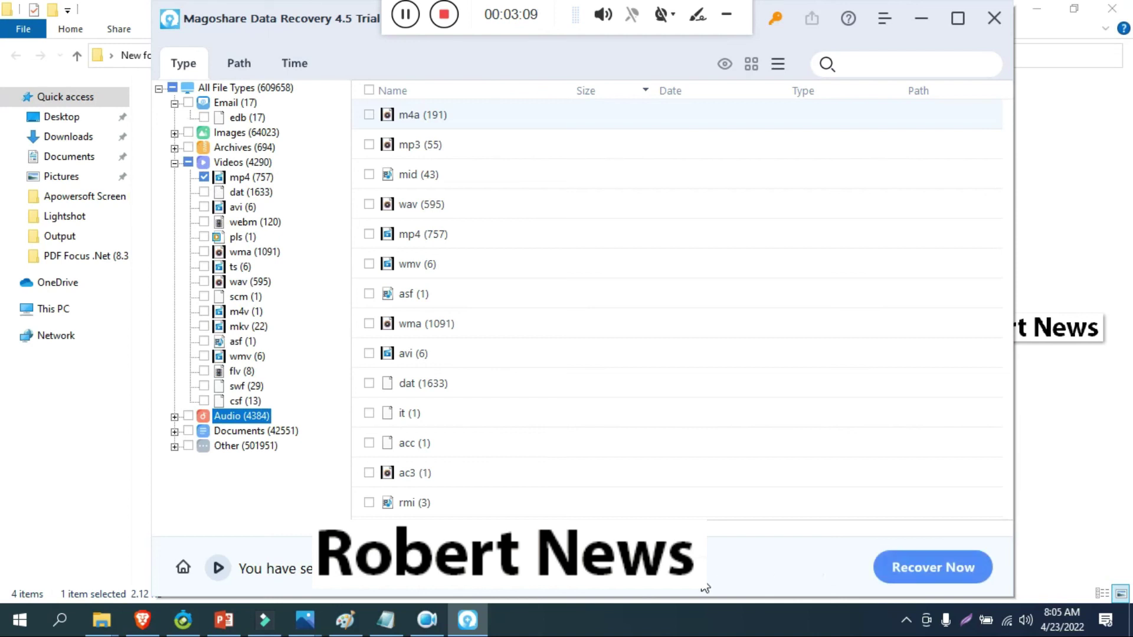
- Recover the mp4 files to the Desktop, then cancel mid-recovery to get the confirmation prompt
{"action": "left_click", "coordinate": [922, 582]}
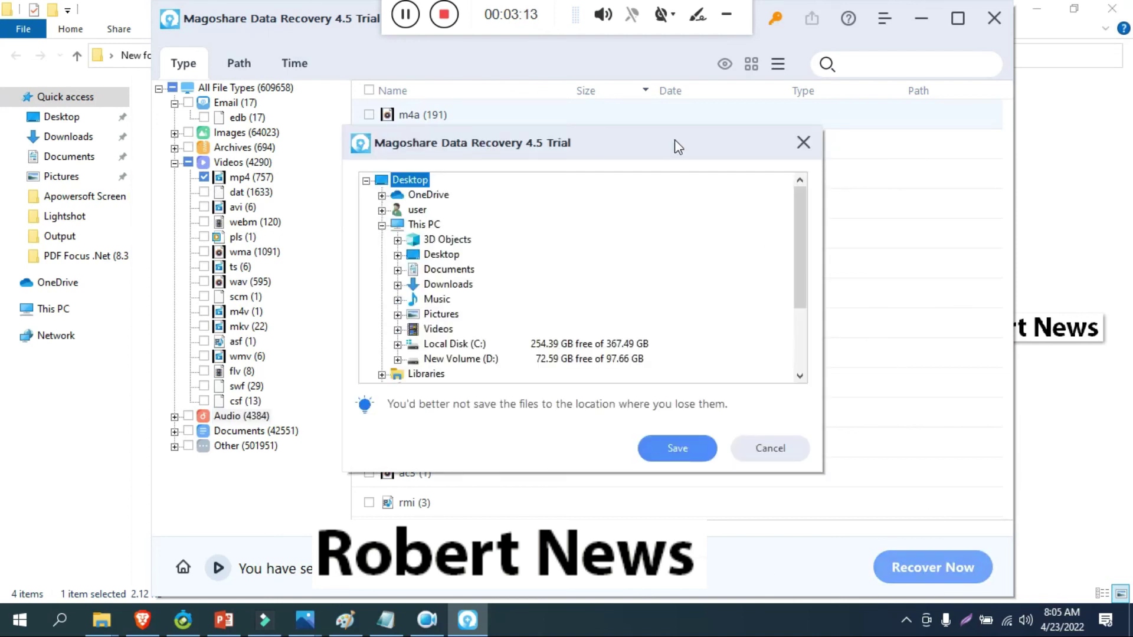
{"action": "left_click_drag", "start_coordinate": [674, 139], "coordinate": [674, 133]}
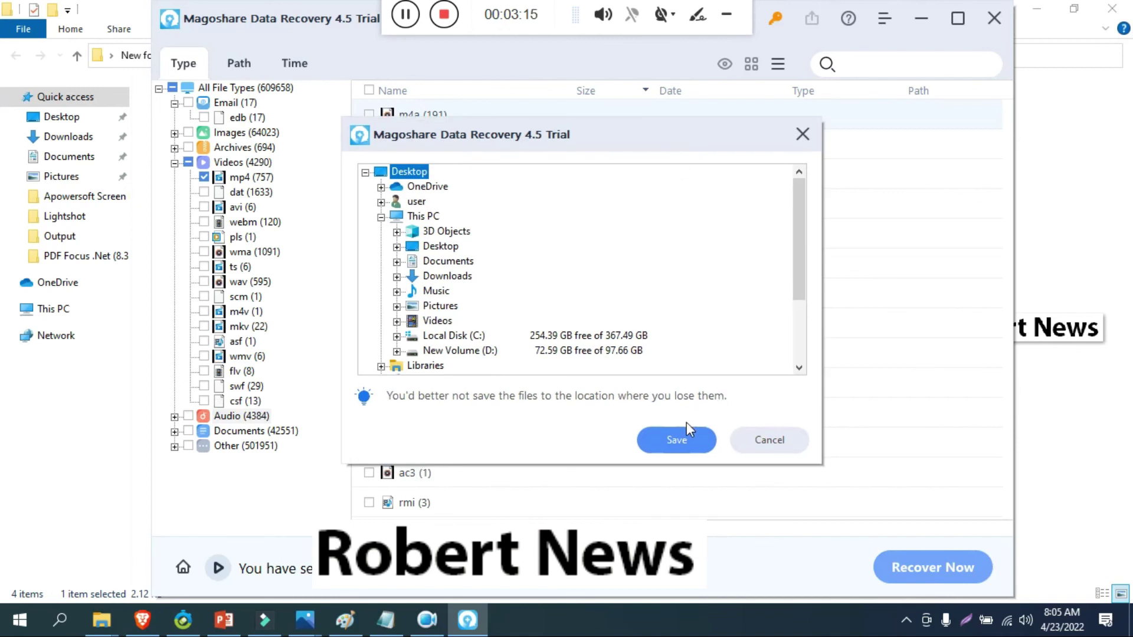
{"action": "left_click", "coordinate": [677, 443]}
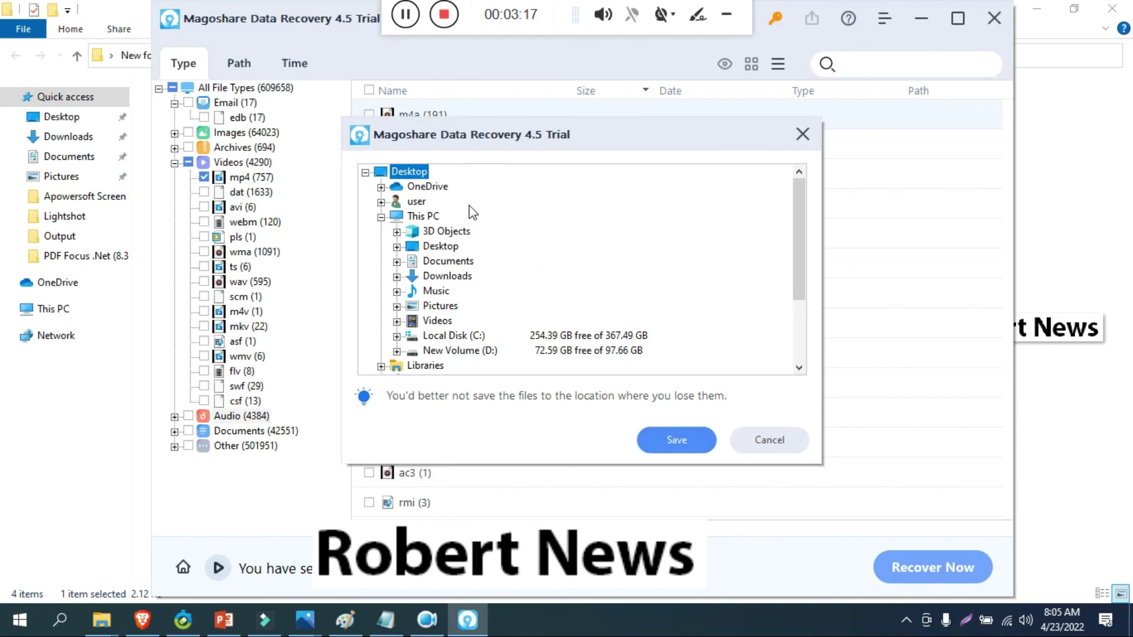
{"action": "left_click", "coordinate": [366, 173]}
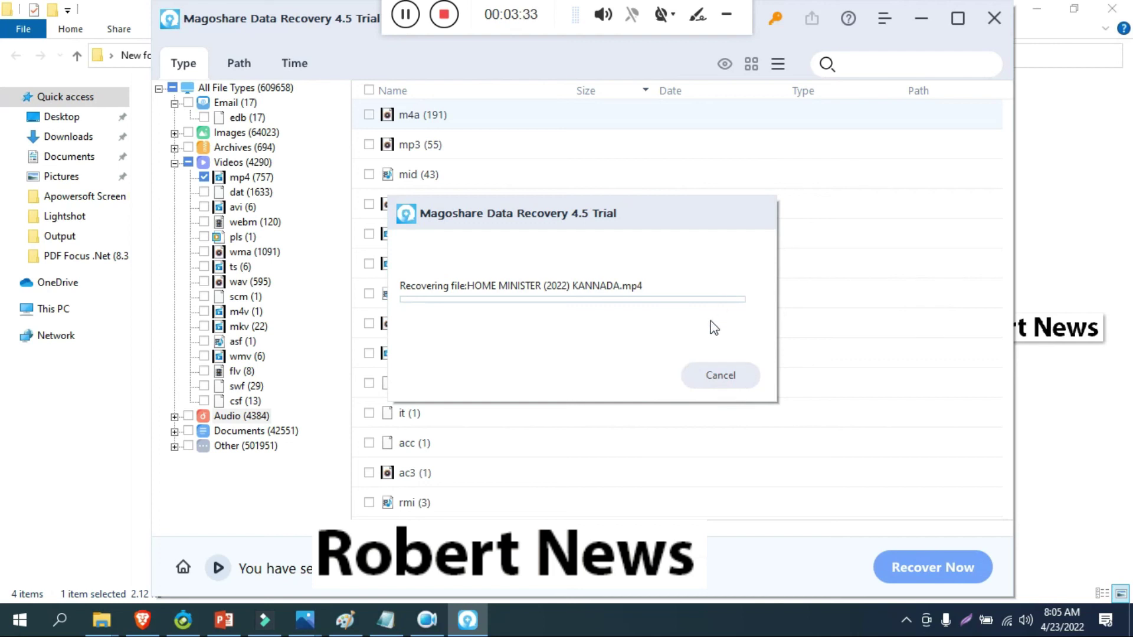
{"action": "left_click", "coordinate": [715, 381]}
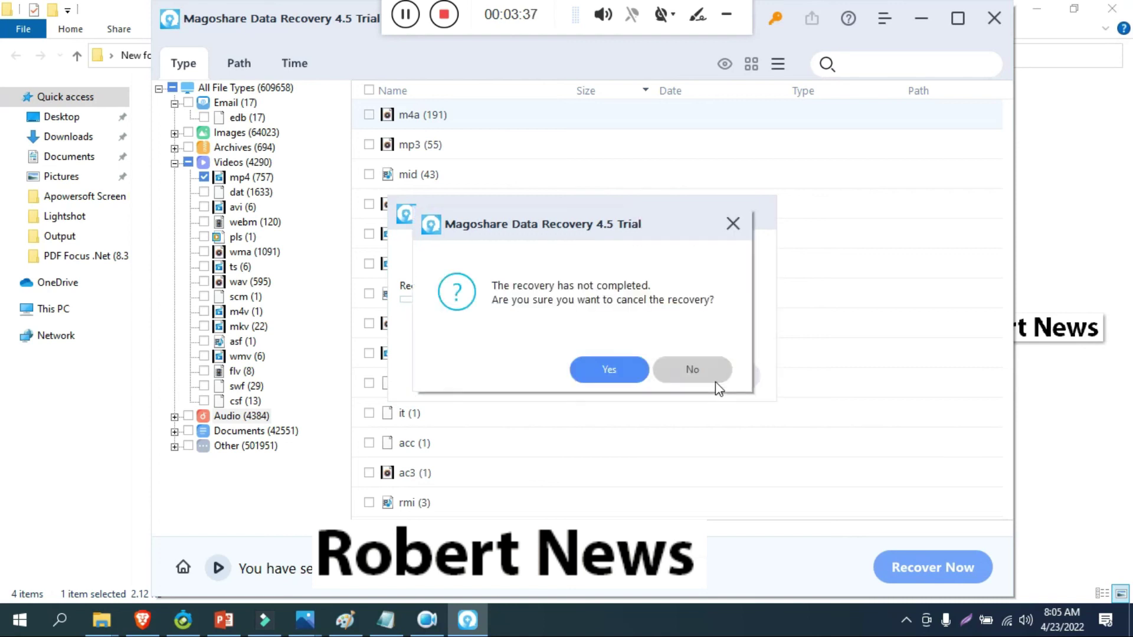